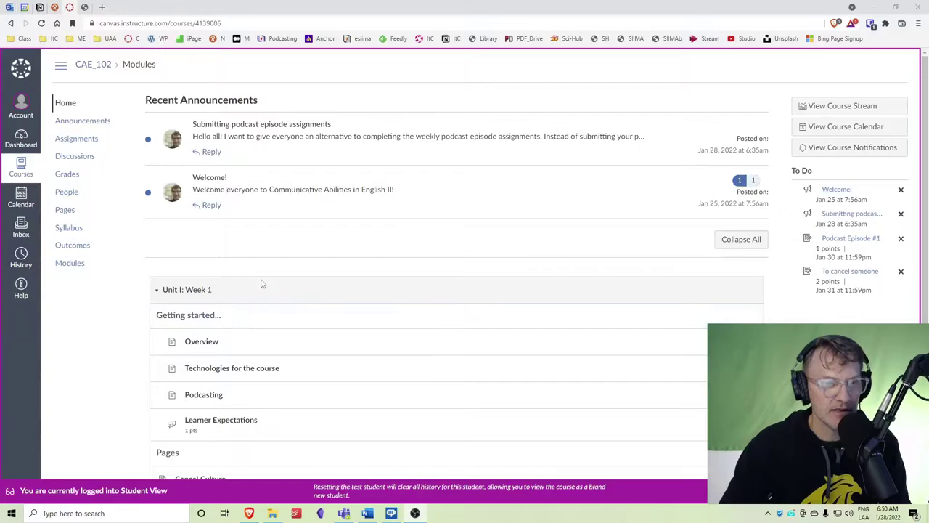
Step: Scroll the CAE_102 home page until Podcast Episode #1 shows under Unit I: Week 1 Tasks
{"action": "scroll", "coordinate": [261, 282], "scroll_direction": "down", "scroll_amount": 3}
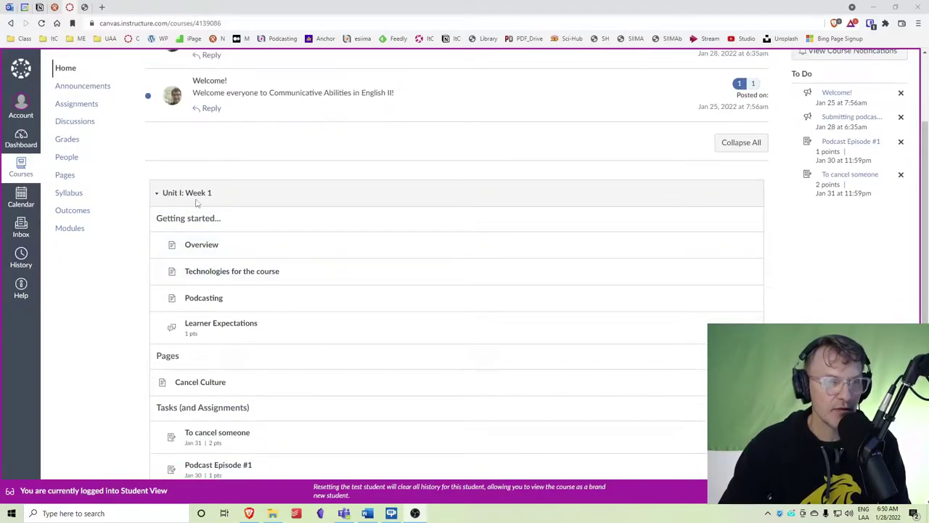
{"action": "scroll", "coordinate": [239, 378], "scroll_direction": "down", "scroll_amount": 2}
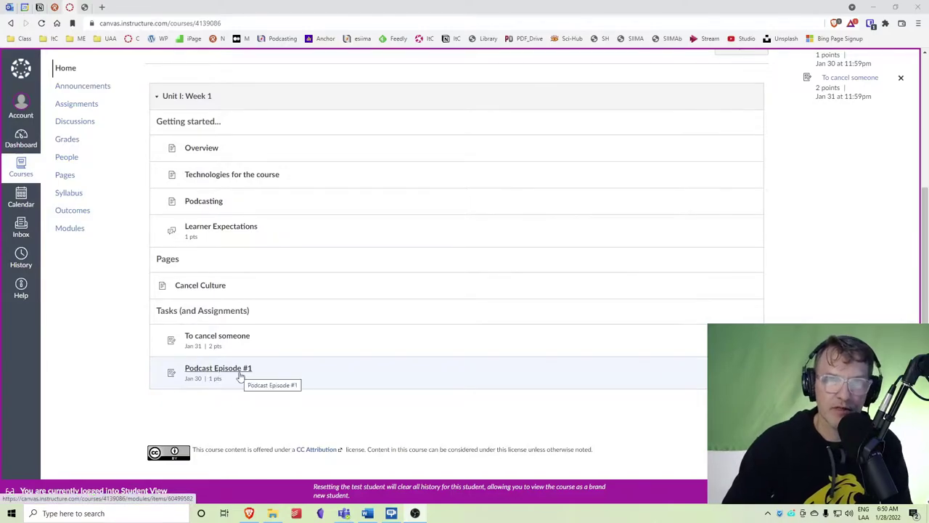
Step: Start the Podcast Episode #1 assignment and focus its Website URL and Comments fields
{"action": "left_click", "coordinate": [227, 370]}
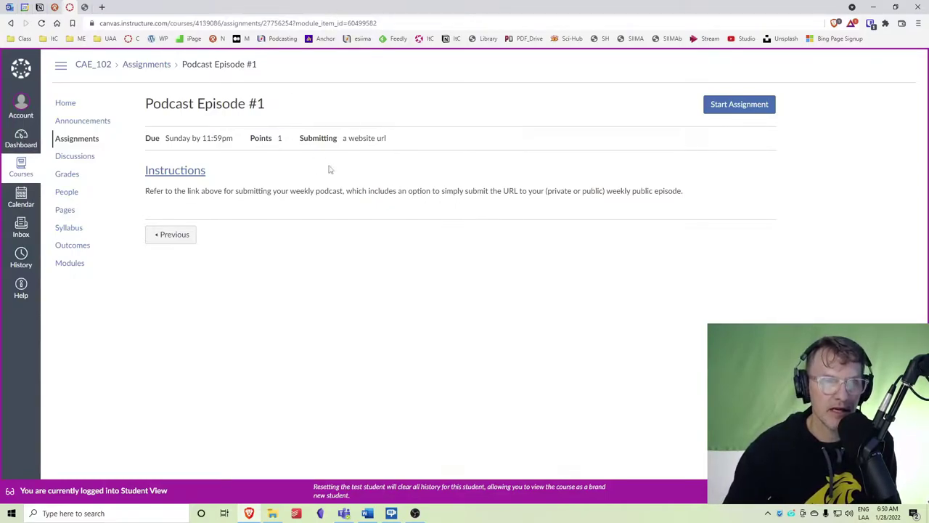
{"action": "left_click", "coordinate": [741, 105]}
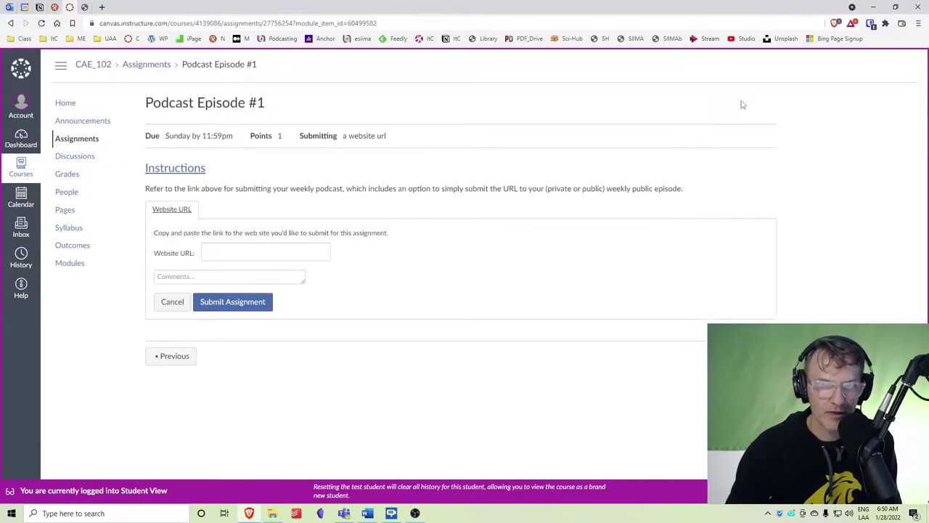
{"action": "left_click", "coordinate": [209, 249]}
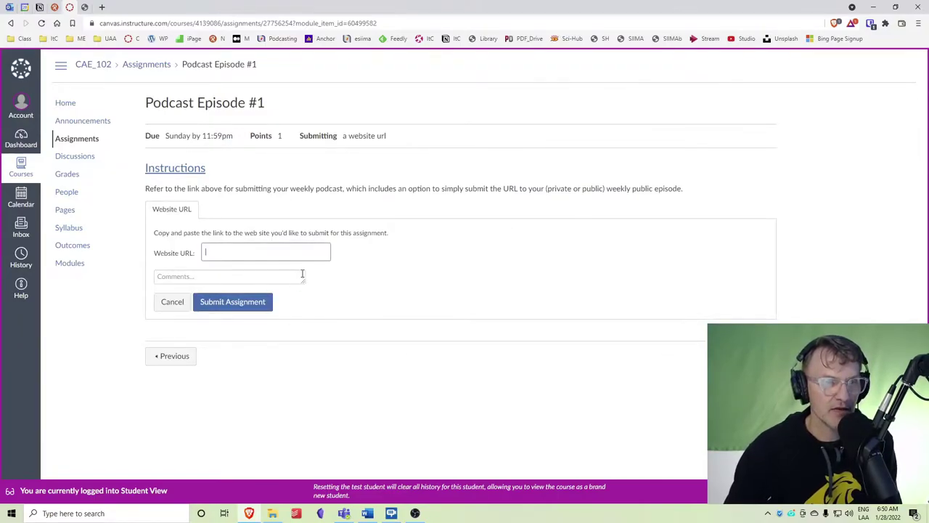
{"action": "left_click", "coordinate": [222, 278]}
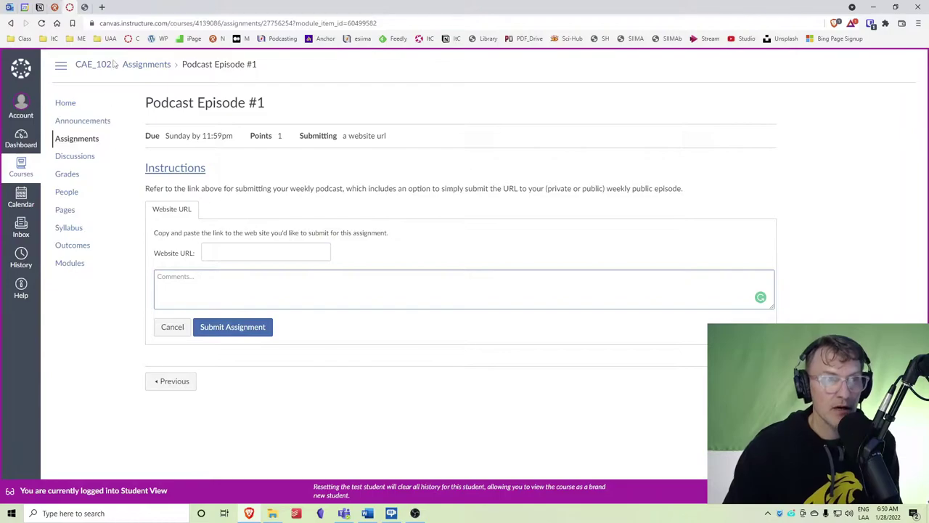
Step: In a new tab, open OneDrive from office.com and show the actions for Book 1.xlsx
{"action": "left_click", "coordinate": [102, 7]}
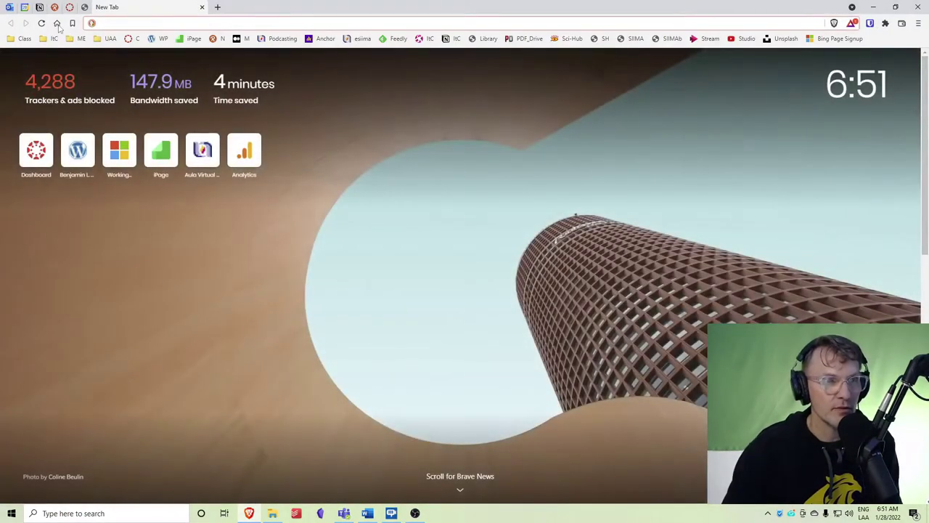
{"action": "left_click", "coordinate": [58, 24]}
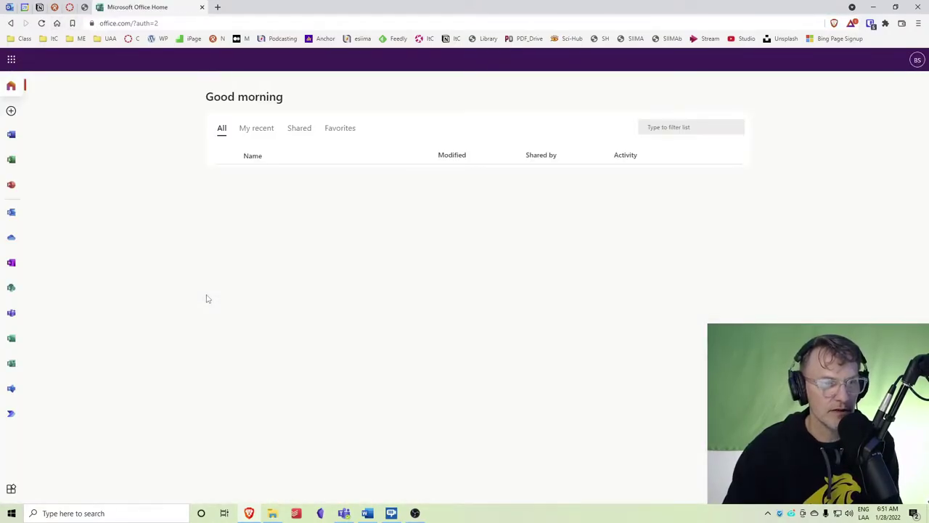
{"action": "left_click", "coordinate": [11, 237]}
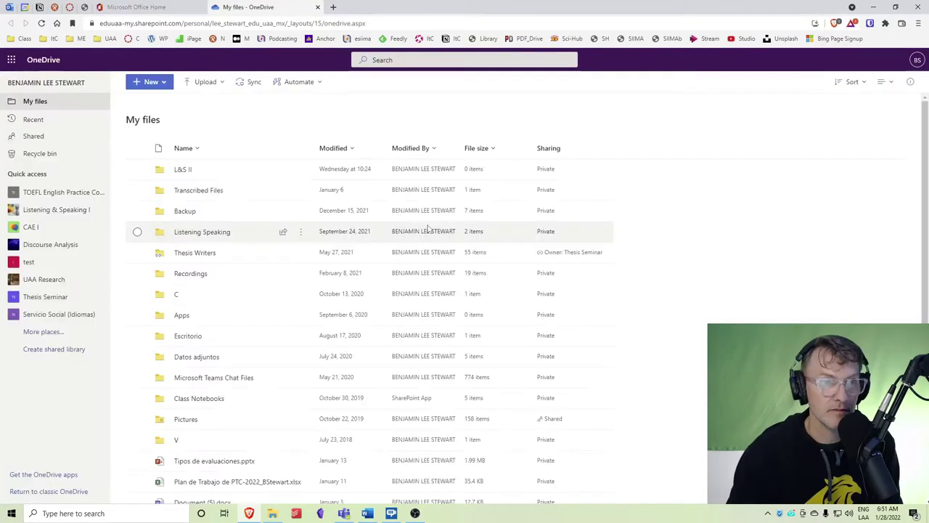
{"action": "scroll", "coordinate": [247, 283], "scroll_direction": "down", "scroll_amount": 2}
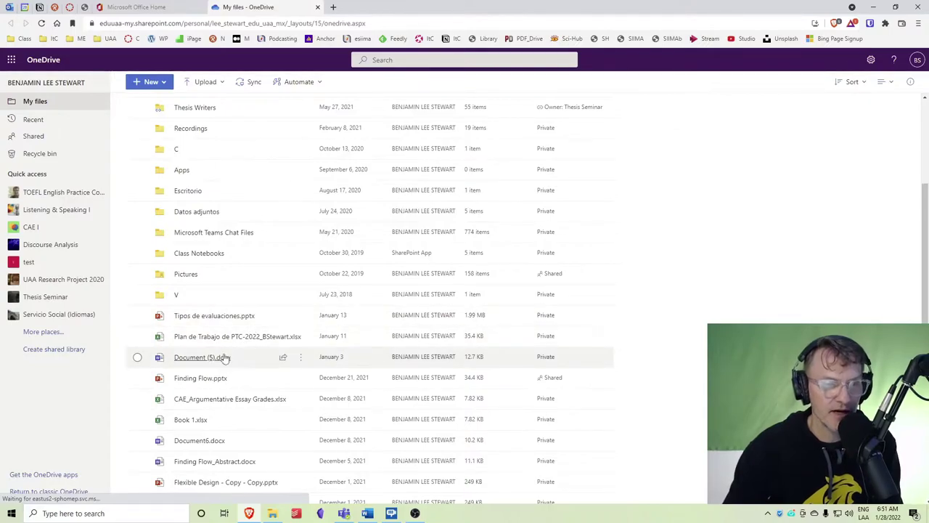
{"action": "scroll", "coordinate": [261, 356], "scroll_direction": "down", "scroll_amount": 2}
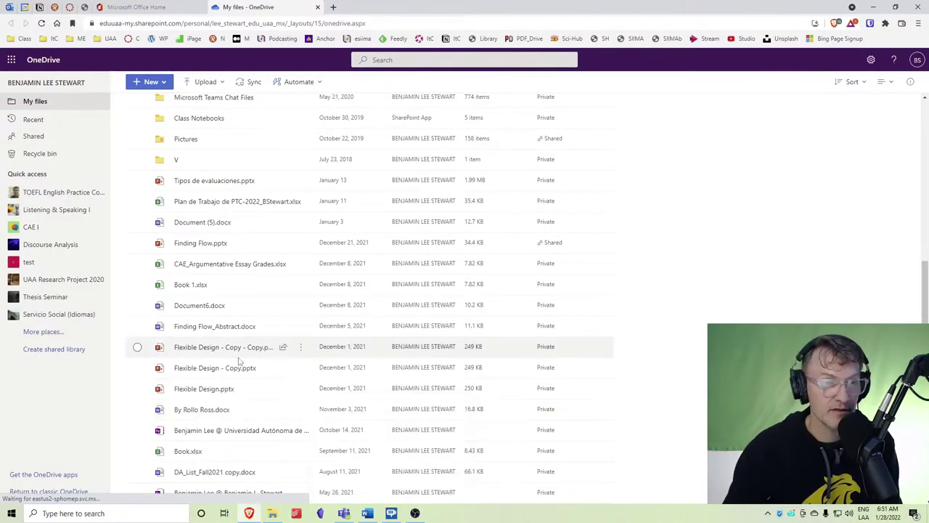
{"action": "left_click", "coordinate": [301, 285]}
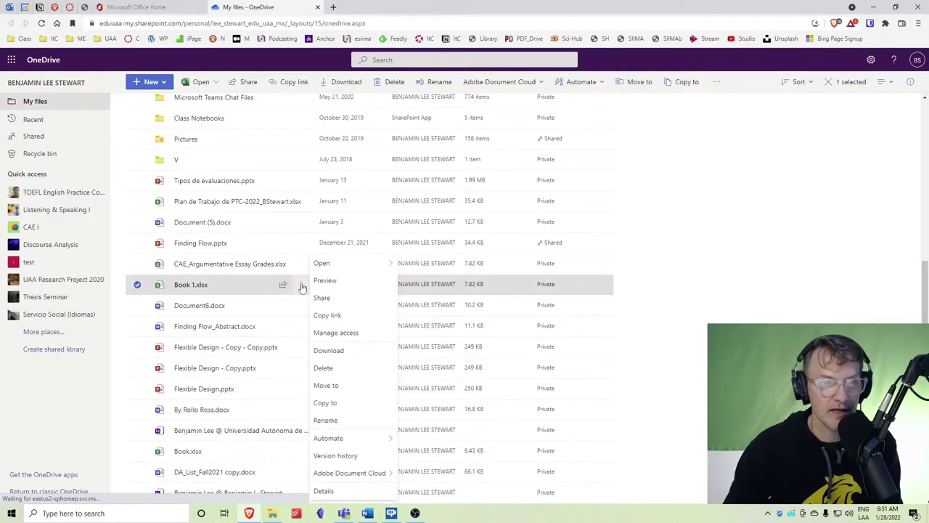
Step: Create and copy an 'Anyone with the link can view' link for Book 1.xlsx, then return to Canvas
{"action": "left_click", "coordinate": [328, 318]}
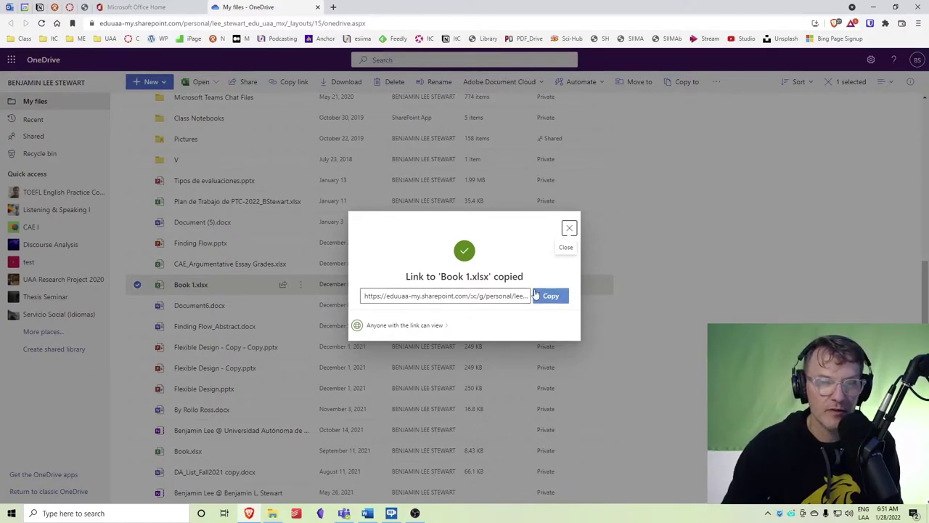
{"action": "left_click", "coordinate": [417, 325]}
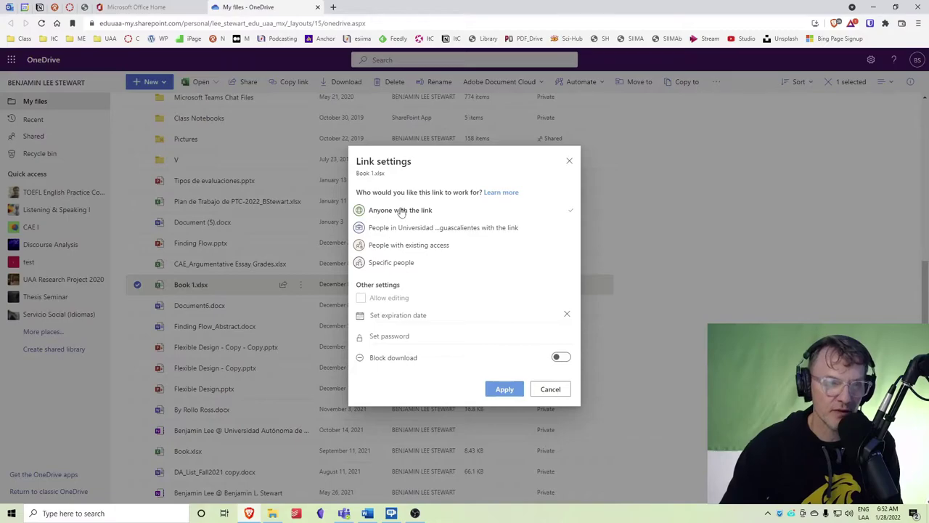
{"action": "left_click", "coordinate": [551, 389]}
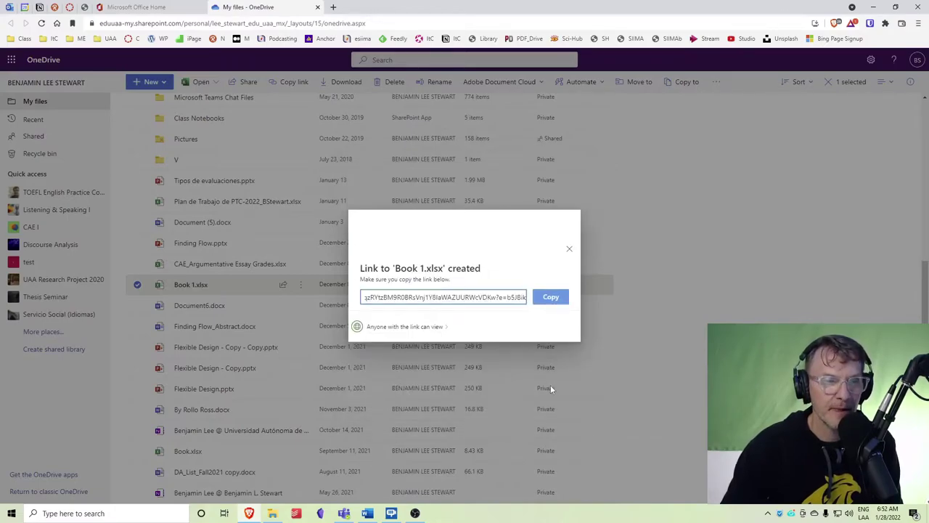
{"action": "left_click", "coordinate": [569, 250]}
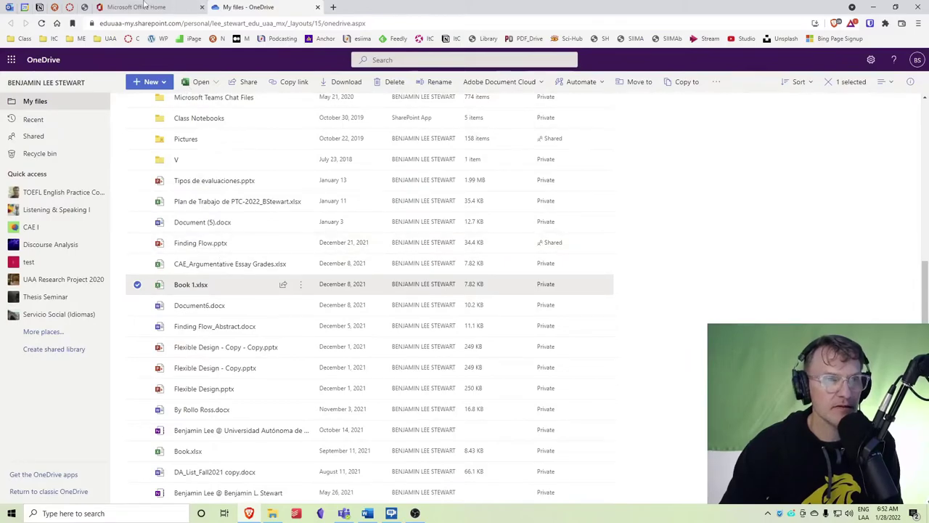
{"action": "left_click", "coordinate": [84, 7]}
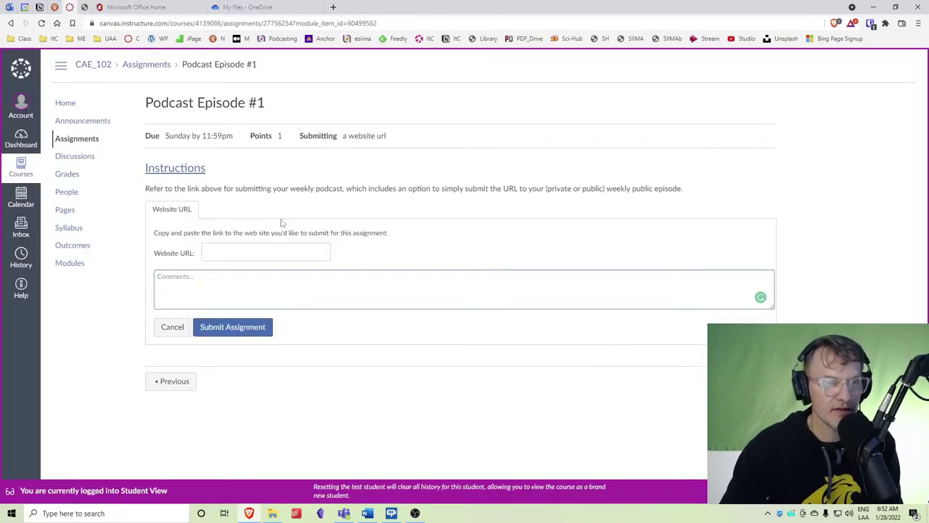
Step: Replace the OneDrive tab with Anchor's Settings > Podcast Availability page
{"action": "left_click", "coordinate": [279, 7]}
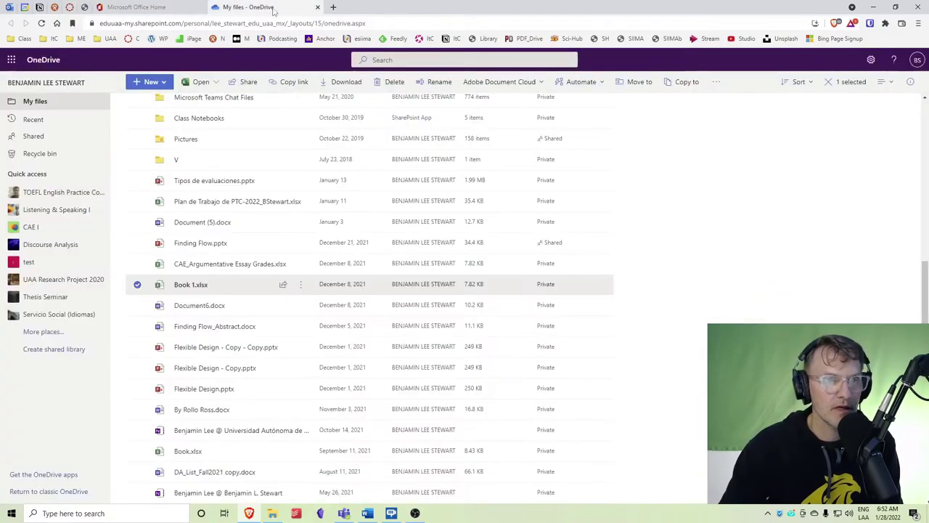
{"action": "left_click", "coordinate": [320, 7]}
{"action": "left_click", "coordinate": [217, 7]}
{"action": "left_click", "coordinate": [324, 38]}
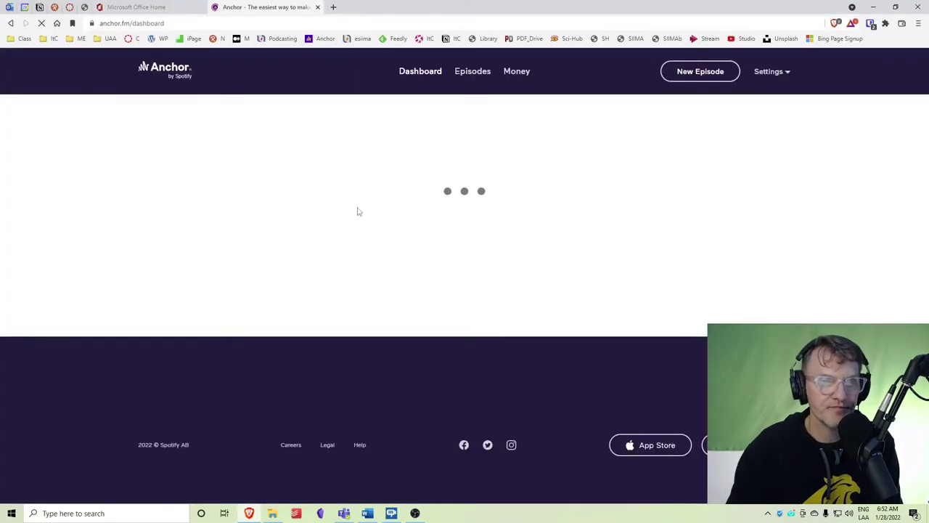
{"action": "left_click", "coordinate": [767, 73]}
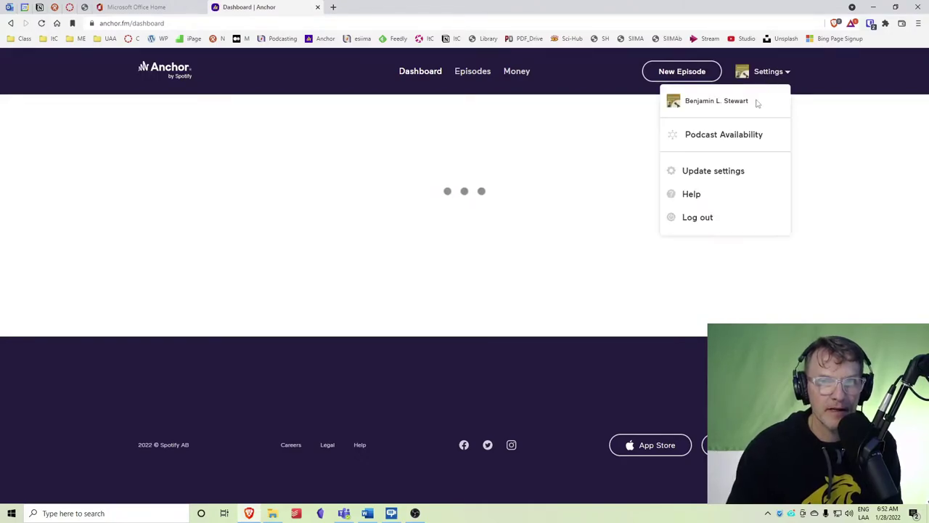
{"action": "left_click", "coordinate": [726, 135]}
Step: Select the podcast's full Spotify show address on the Availability page
{"action": "left_click_drag", "start_coordinate": [380, 251], "coordinate": [155, 247]}
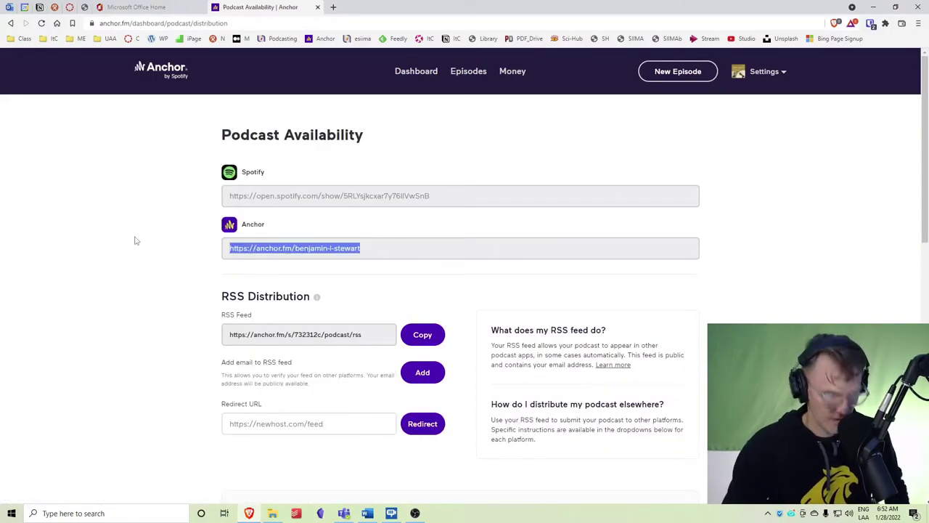
{"action": "left_click", "coordinate": [392, 198]}
{"action": "left_click_drag", "start_coordinate": [439, 197], "coordinate": [104, 186]}
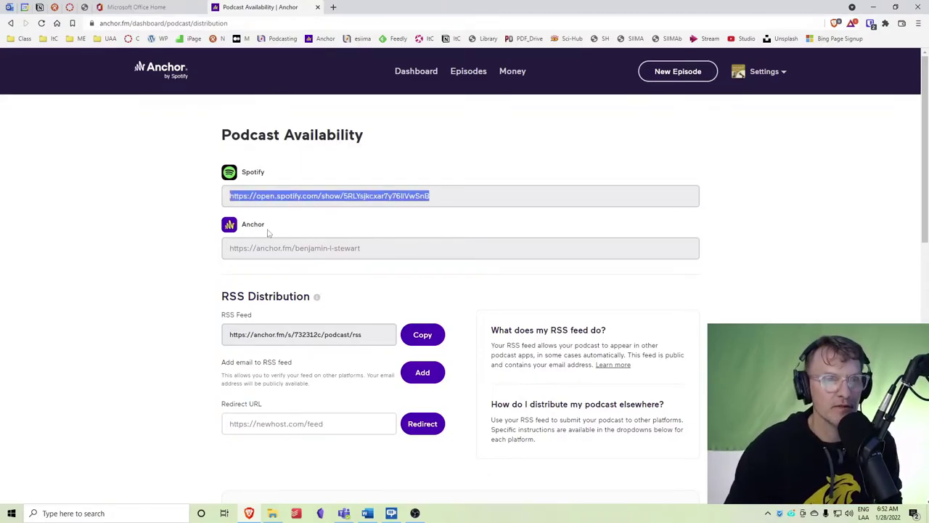
Step: Load the copied Spotify show link in a new tab and browse its episodes
{"action": "left_click", "coordinate": [333, 7]}
{"action": "key", "text": "ctrl+v"}
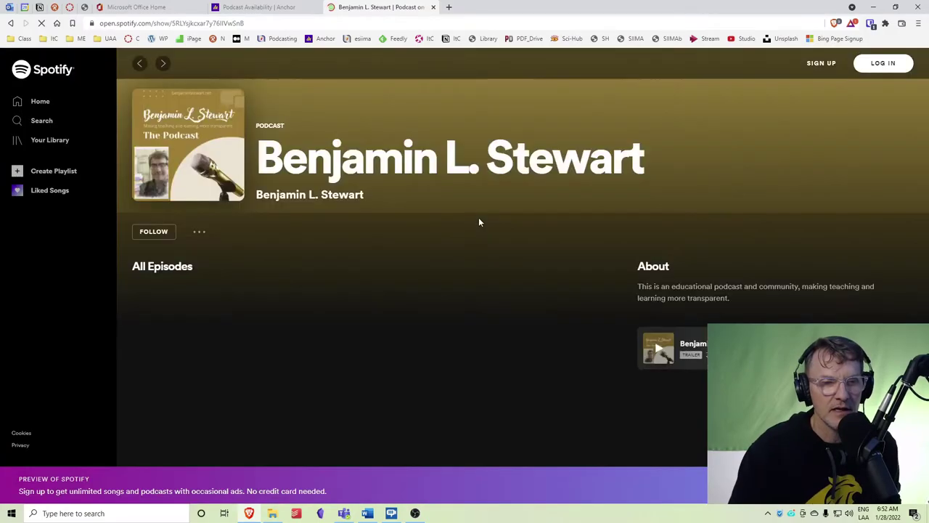
{"action": "scroll", "coordinate": [428, 250], "scroll_direction": "down", "scroll_amount": 2}
{"action": "mouse_move", "coordinate": [366, 251]}
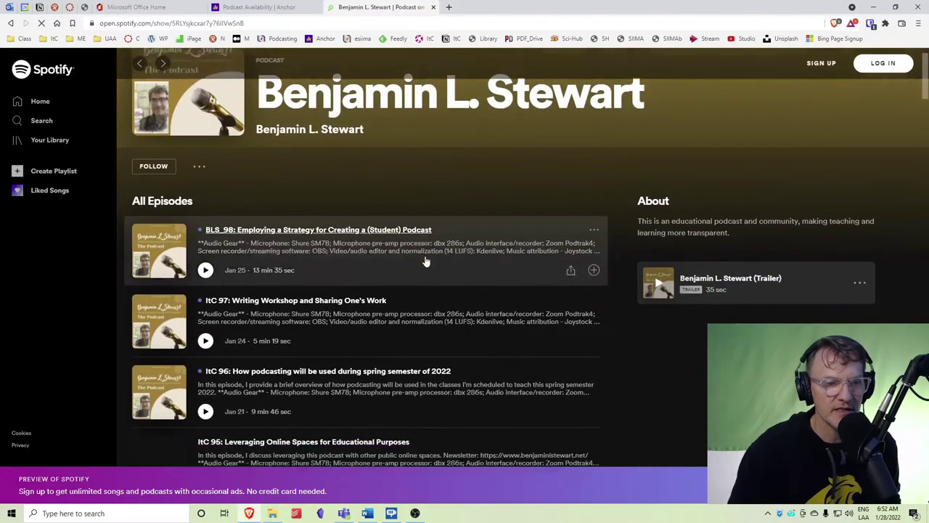
{"action": "scroll", "coordinate": [531, 198], "scroll_direction": "up", "scroll_amount": 1}
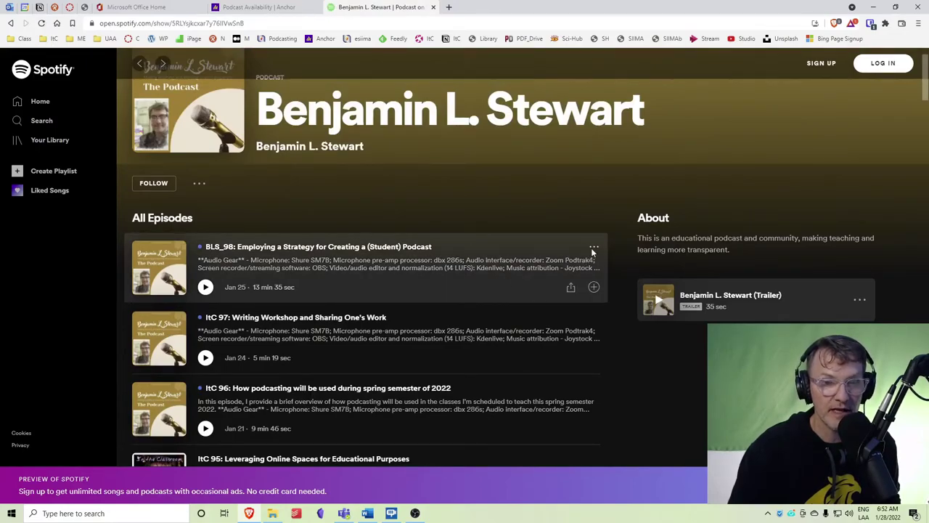
Step: Copy the latest episode's share link and test it in a new tab, allowing Open URL:spotify
{"action": "left_click", "coordinate": [572, 288]}
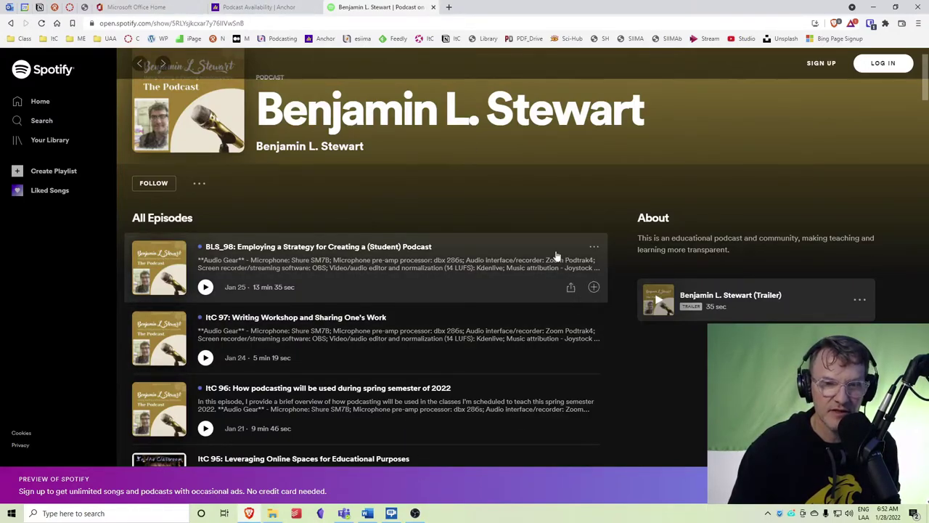
{"action": "left_click", "coordinate": [448, 7]}
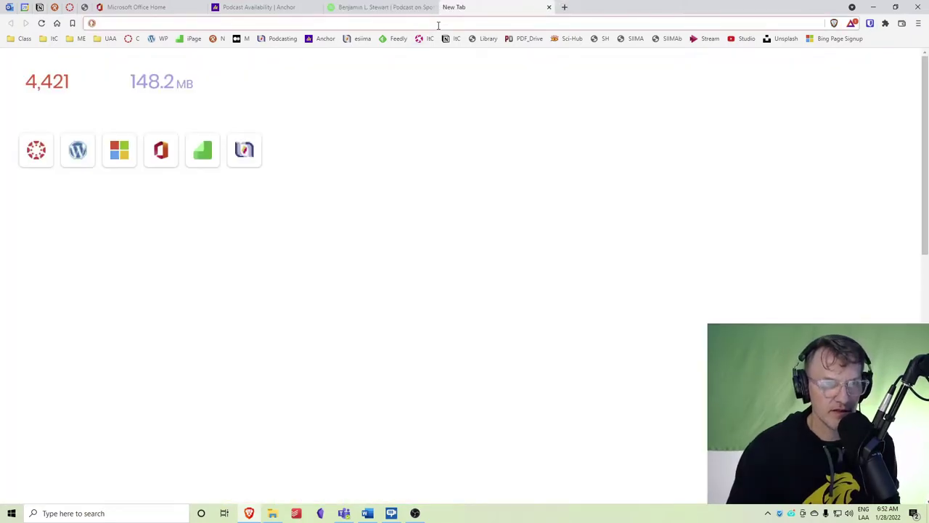
{"action": "key", "text": "ctrl+v"}
{"action": "key", "text": "Return"}
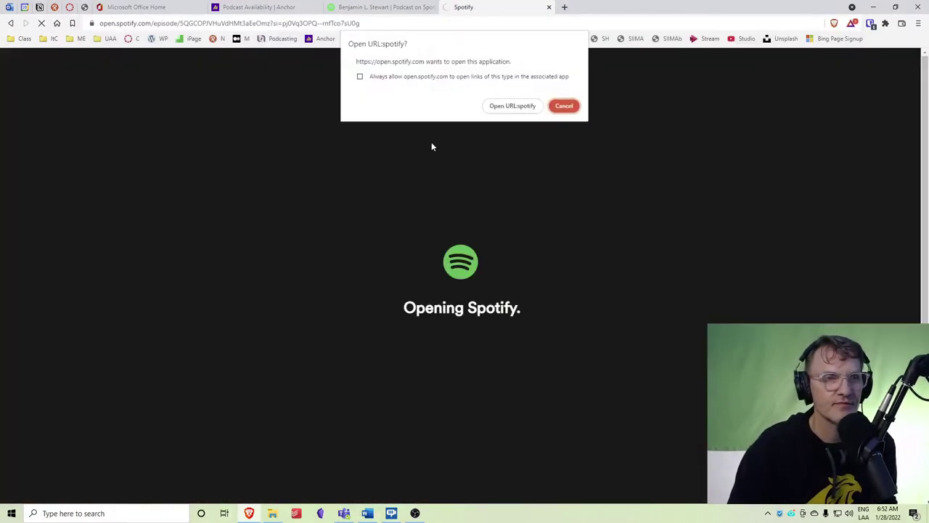
{"action": "left_click", "coordinate": [509, 108]}
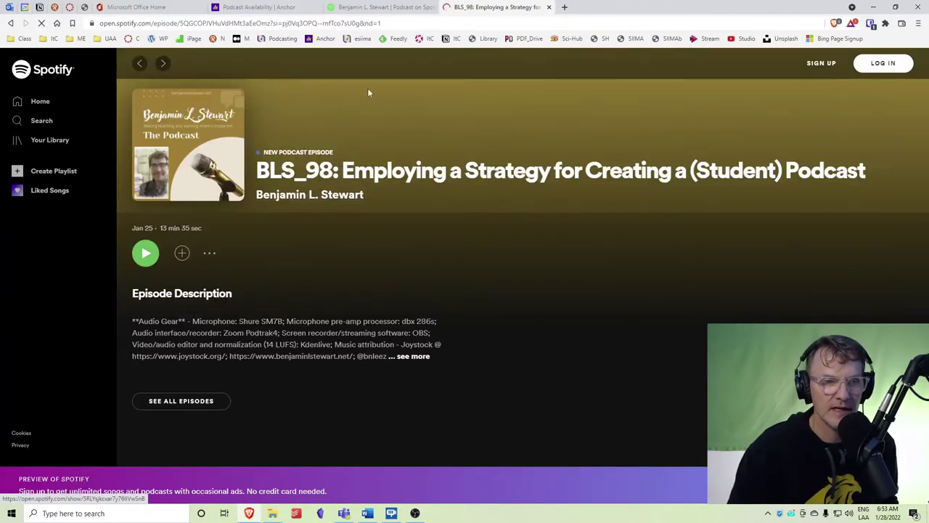
Step: Copy the ItC 97: Writing Workshop episode link and open it in place of the BLS_98 page
{"action": "left_click", "coordinate": [374, 8]}
{"action": "left_click", "coordinate": [290, 7]}
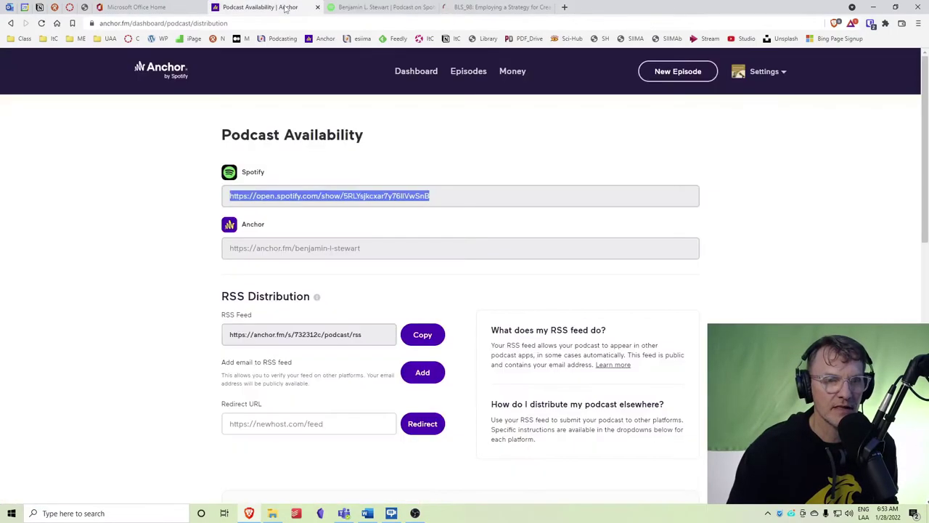
{"action": "left_click", "coordinate": [365, 7]}
{"action": "scroll", "coordinate": [508, 302], "scroll_direction": "down", "scroll_amount": 1}
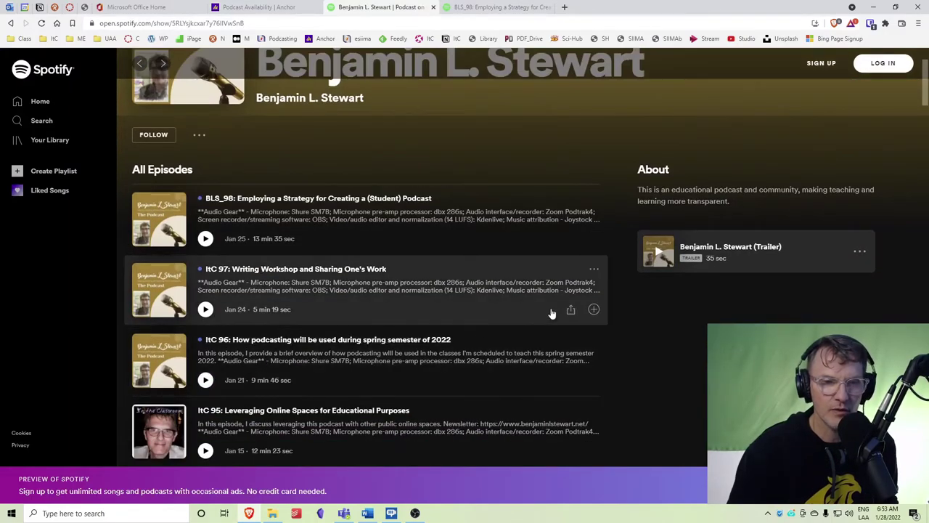
{"action": "left_click", "coordinate": [571, 311]}
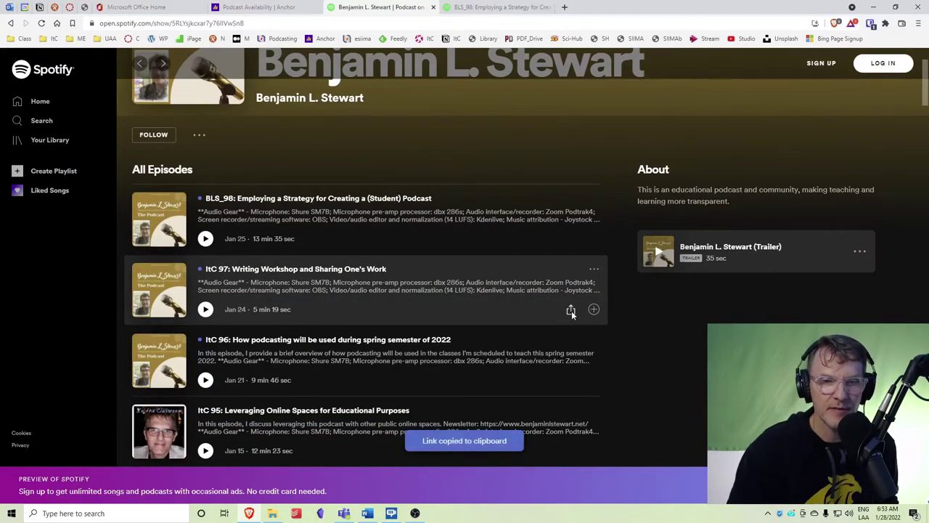
{"action": "left_click", "coordinate": [493, 7]}
{"action": "left_click", "coordinate": [459, 21]}
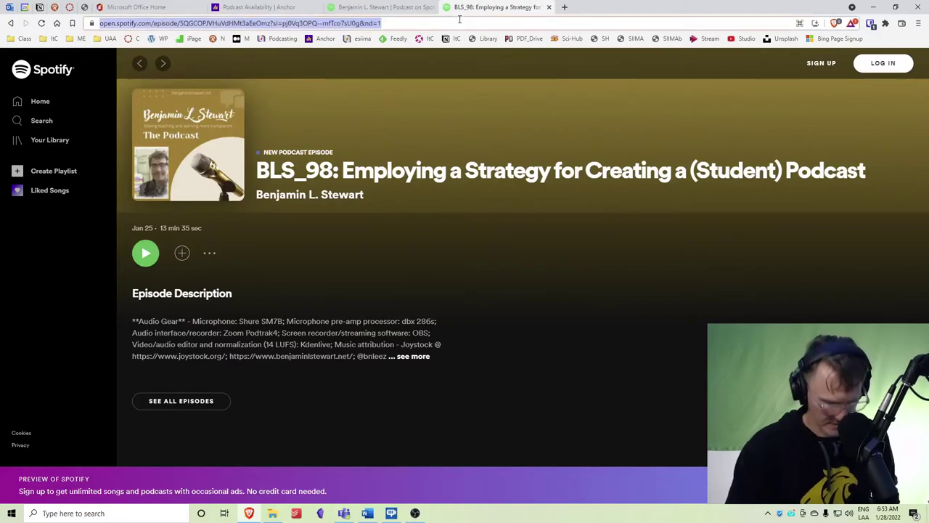
{"action": "key", "text": "ctrl+v"}
{"action": "key", "text": "Return"}
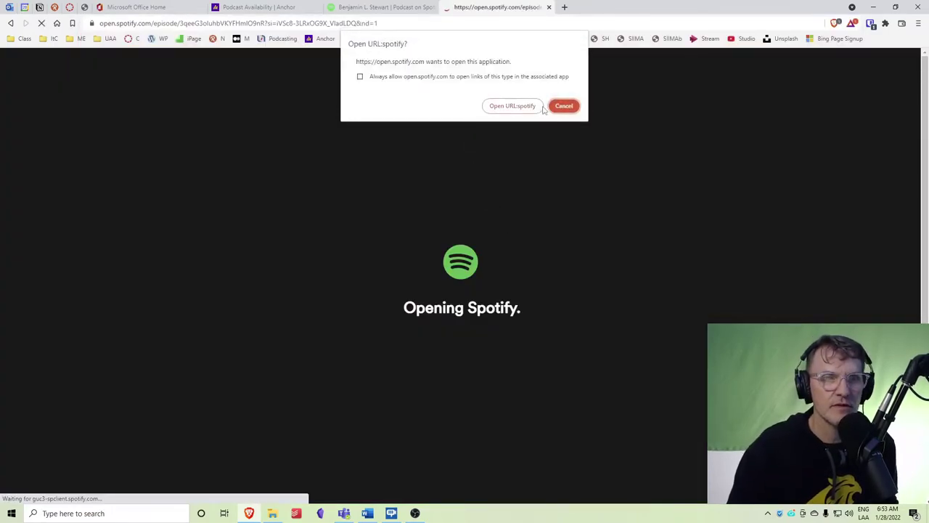
{"action": "left_click", "coordinate": [514, 106]}
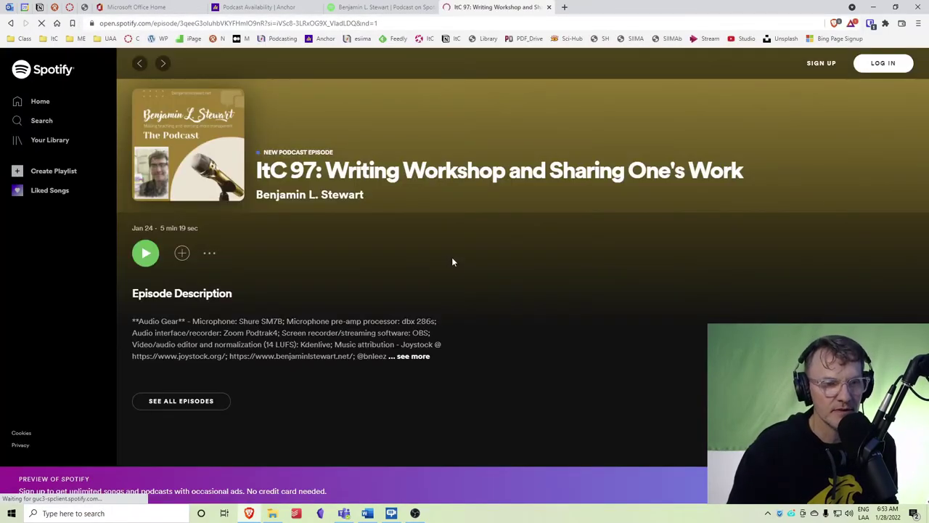
Step: Copy the Anchor podcast address from Podcast Availability and load it in a new tab
{"action": "left_click", "coordinate": [381, 9]}
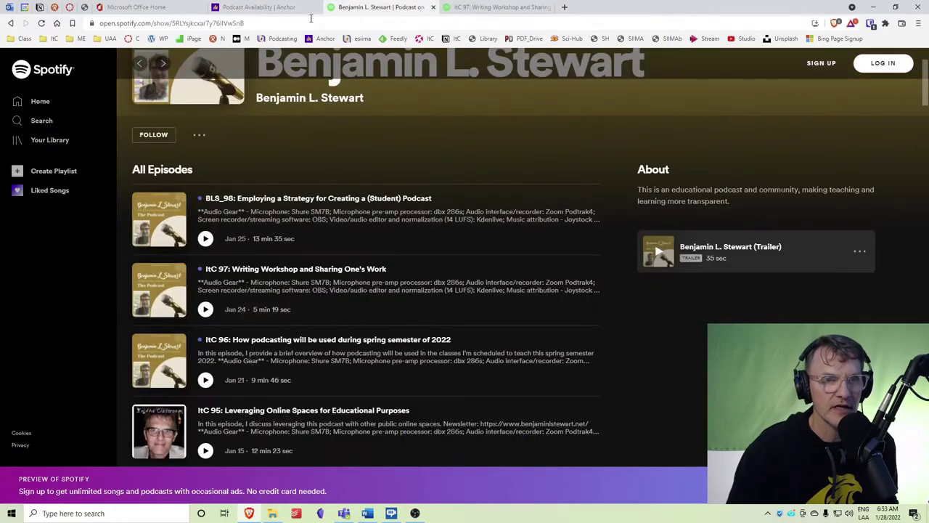
{"action": "left_click", "coordinate": [286, 11]}
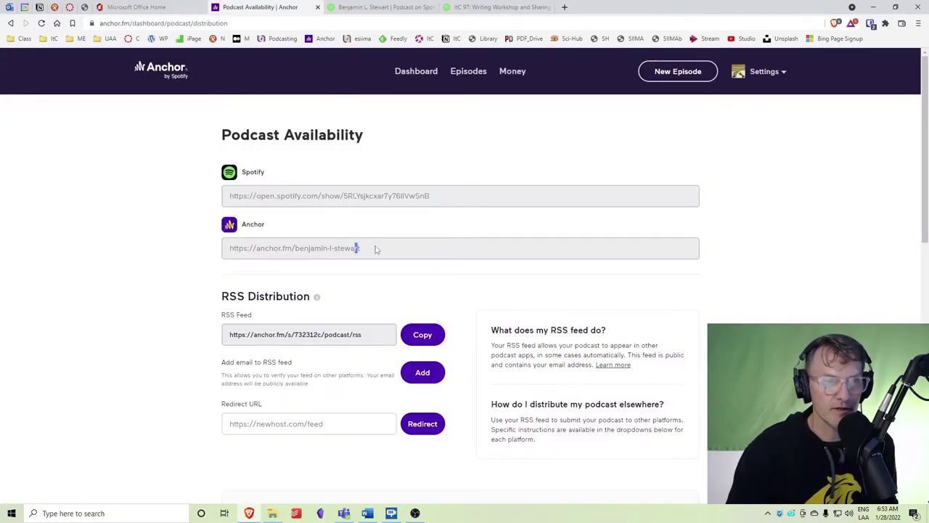
{"action": "left_click_drag", "start_coordinate": [377, 248], "coordinate": [171, 249]}
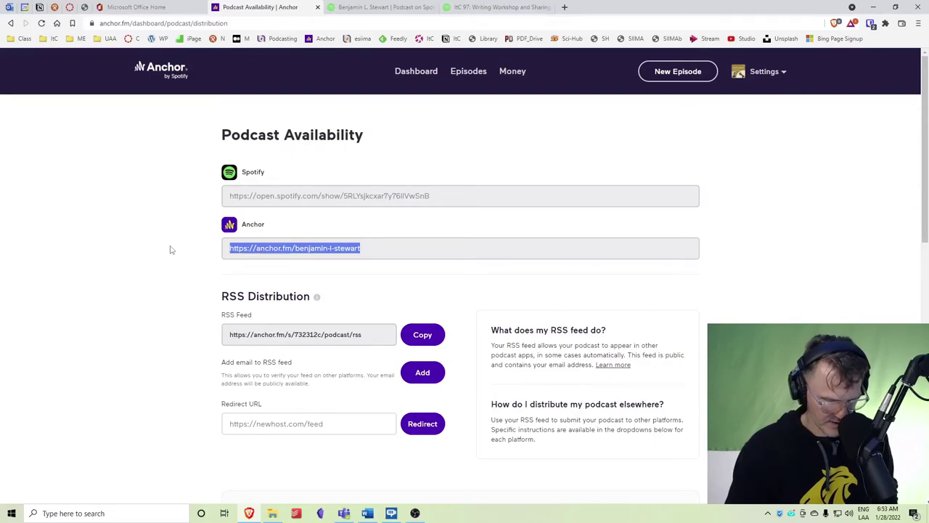
{"action": "key", "text": "ctrl+c"}
{"action": "key", "text": "ctrl+t"}
{"action": "key", "text": "ctrl+v"}
{"action": "key", "text": "Return"}
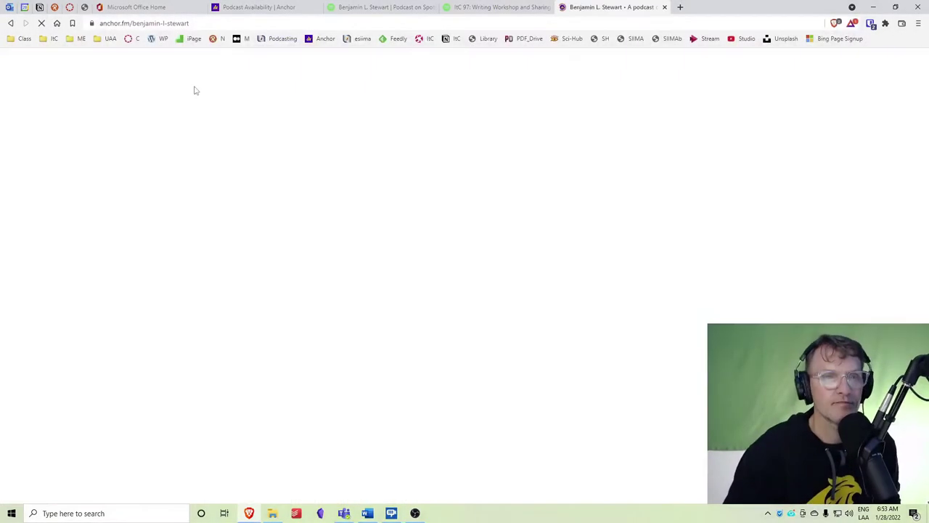
Step: Scroll the public Anchor page to the ItC 90: Introduction and Conclusion Paragraph Development episode
{"action": "scroll", "coordinate": [558, 378], "scroll_direction": "down", "scroll_amount": 3}
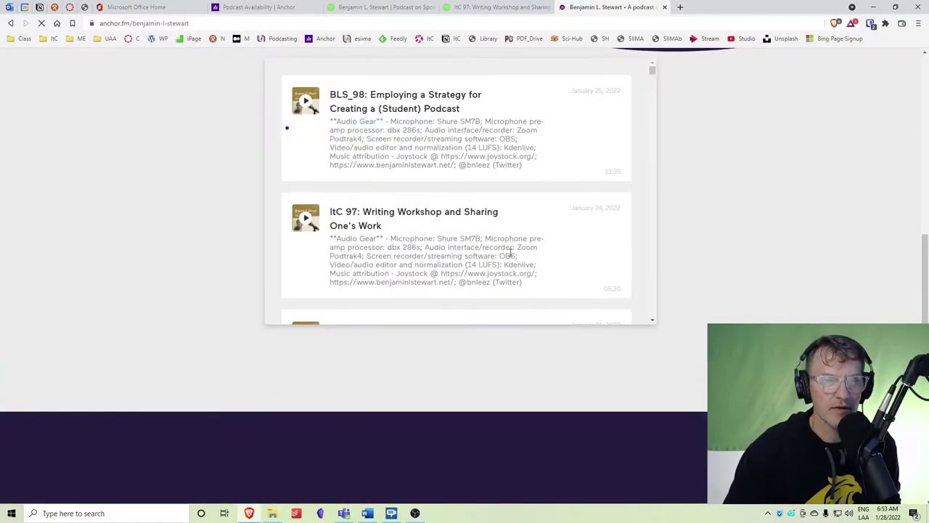
{"action": "scroll", "coordinate": [584, 218], "scroll_direction": "down", "scroll_amount": 3}
{"action": "scroll", "coordinate": [564, 332], "scroll_direction": "down", "scroll_amount": 2}
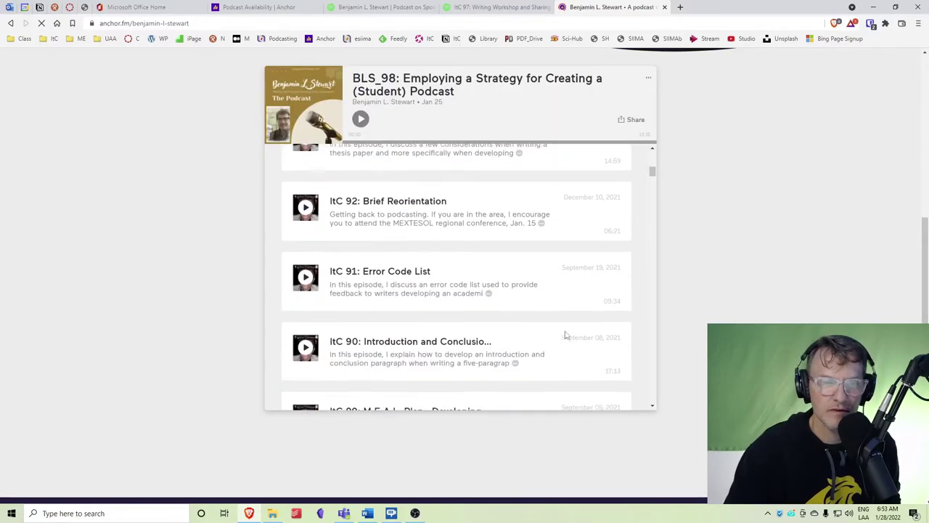
{"action": "scroll", "coordinate": [520, 253], "scroll_direction": "down", "scroll_amount": 1}
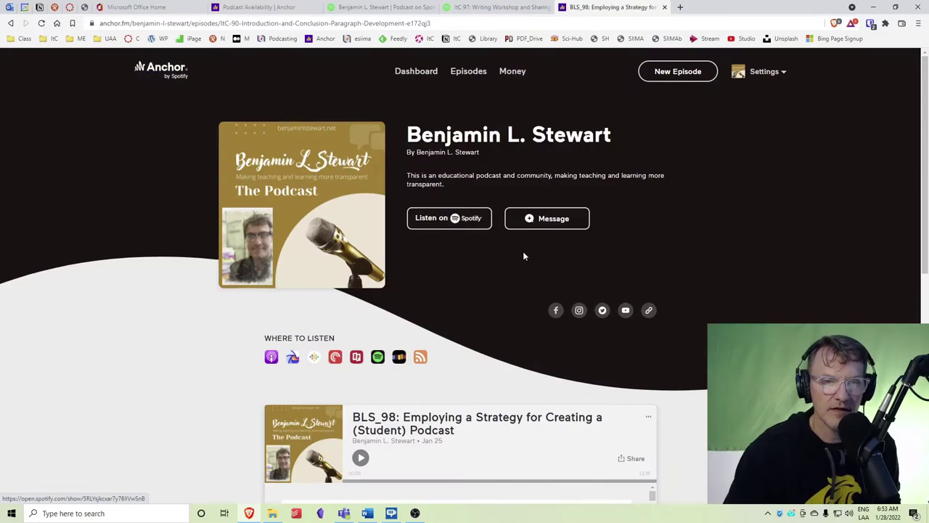
{"action": "scroll", "coordinate": [490, 319], "scroll_direction": "down", "scroll_amount": 2}
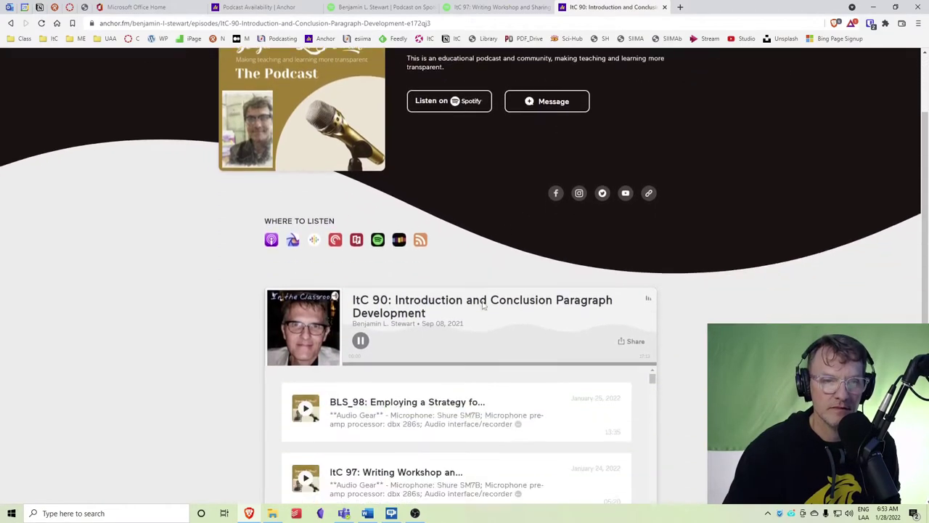
{"action": "scroll", "coordinate": [481, 306], "scroll_direction": "down", "scroll_amount": 3}
{"action": "scroll", "coordinate": [319, 105], "scroll_direction": "up", "scroll_amount": 3}
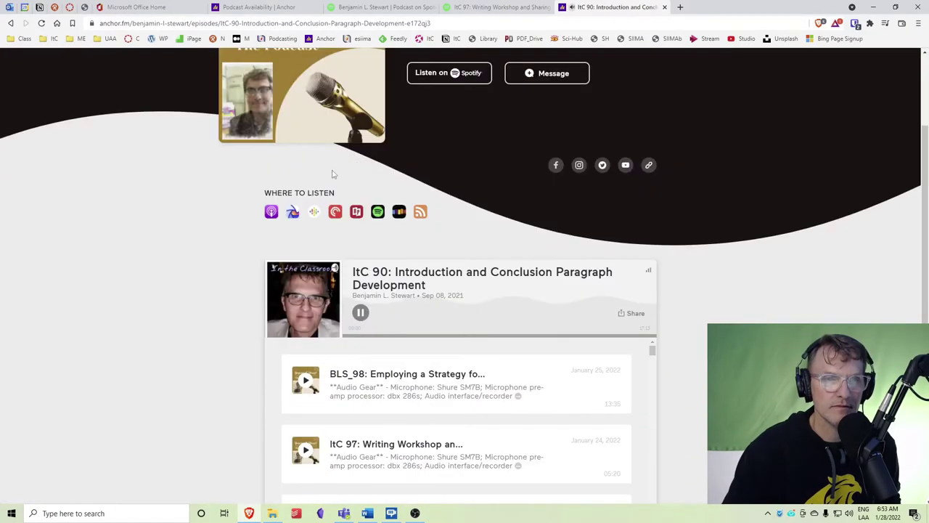
{"action": "scroll", "coordinate": [330, 178], "scroll_direction": "up", "scroll_amount": 2}
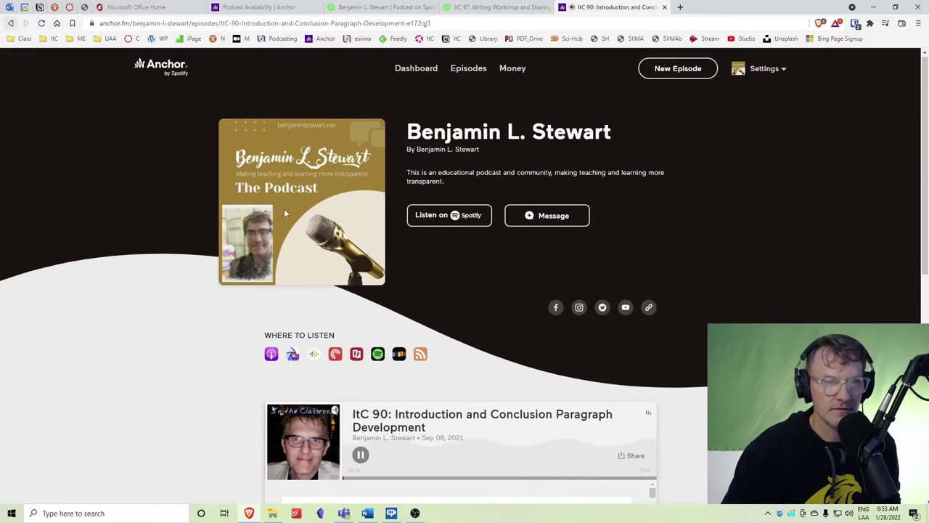
{"action": "scroll", "coordinate": [317, 244], "scroll_direction": "down", "scroll_amount": 3}
Step: Pause ItC 90, copy its Anchor share URL, and load it in a new tab
{"action": "left_click", "coordinate": [360, 217]}
{"action": "scroll", "coordinate": [427, 282], "scroll_direction": "down", "scroll_amount": 2}
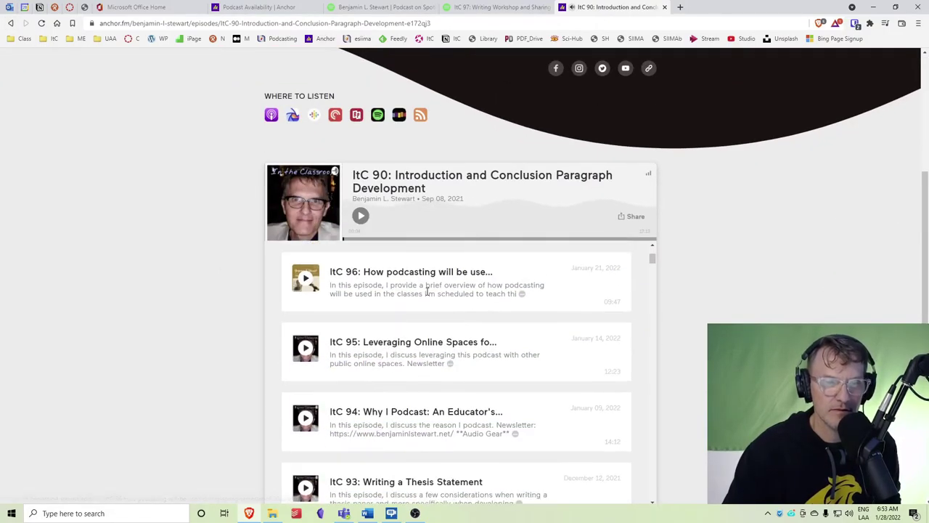
{"action": "scroll", "coordinate": [428, 288], "scroll_direction": "up", "scroll_amount": 1}
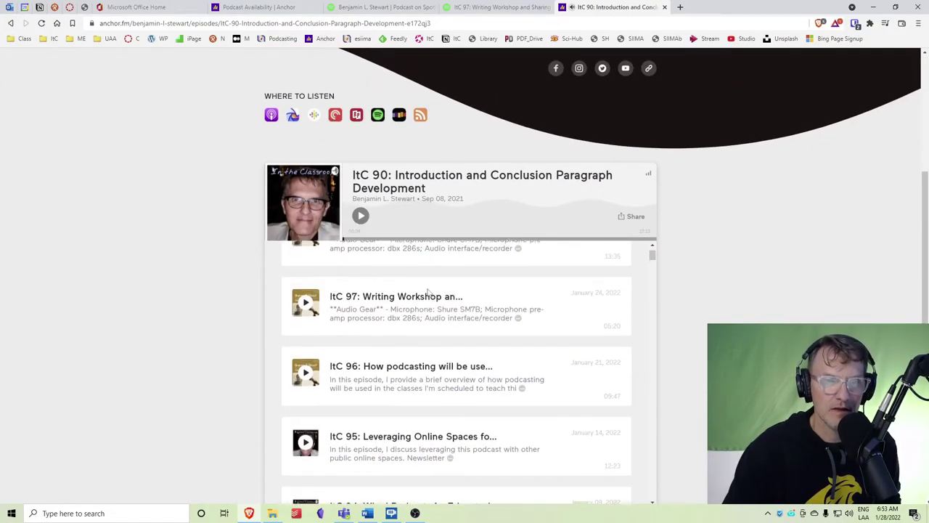
{"action": "left_click", "coordinate": [629, 216]}
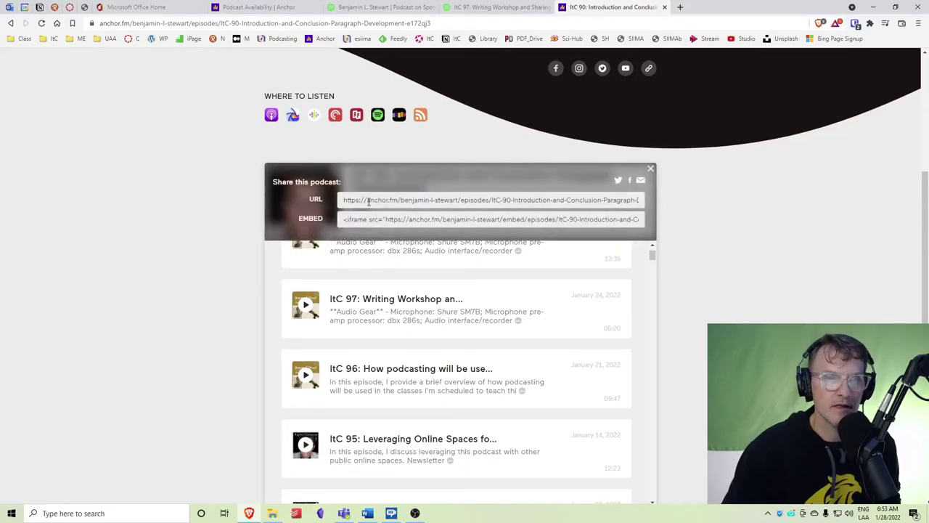
{"action": "left_click", "coordinate": [345, 201]}
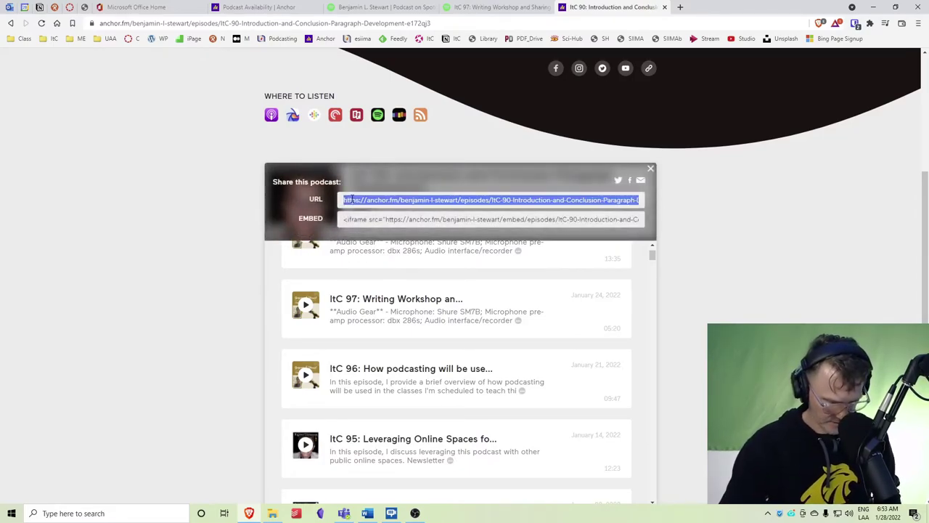
{"action": "key", "text": "ctrl+c"}
{"action": "key", "text": "ctrl+t"}
{"action": "key", "text": "ctrl+v"}
{"action": "key", "text": "Return"}
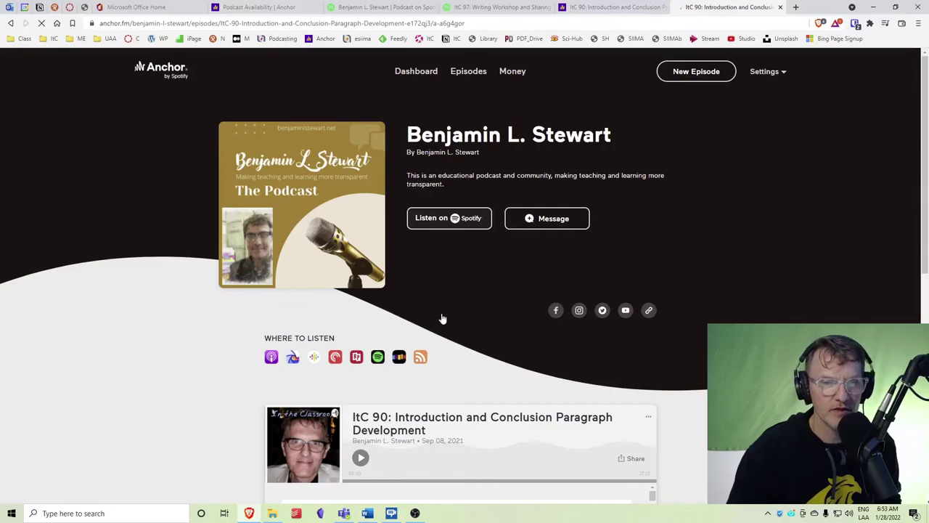
{"action": "scroll", "coordinate": [434, 412], "scroll_direction": "down", "scroll_amount": 1}
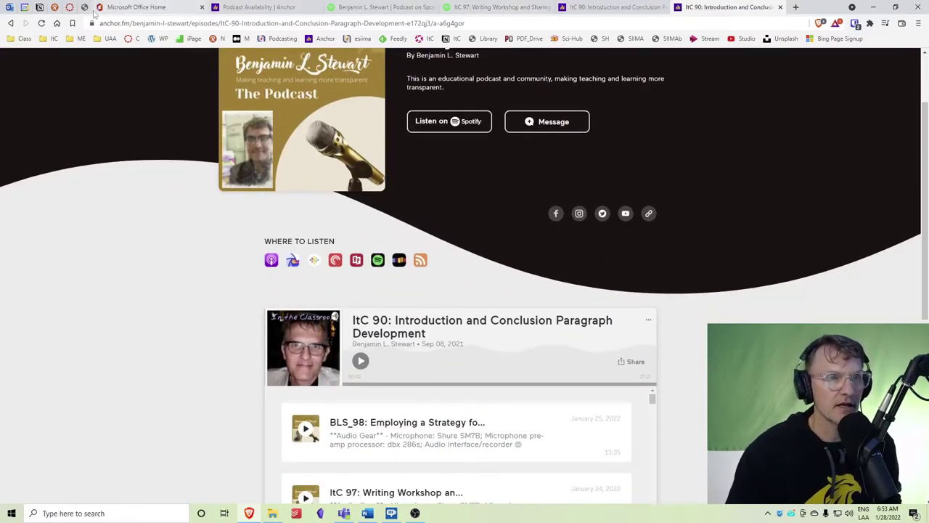
Step: Return to the Canvas Podcast Episode #1 form and focus its empty Website URL field
{"action": "left_click", "coordinate": [70, 7]}
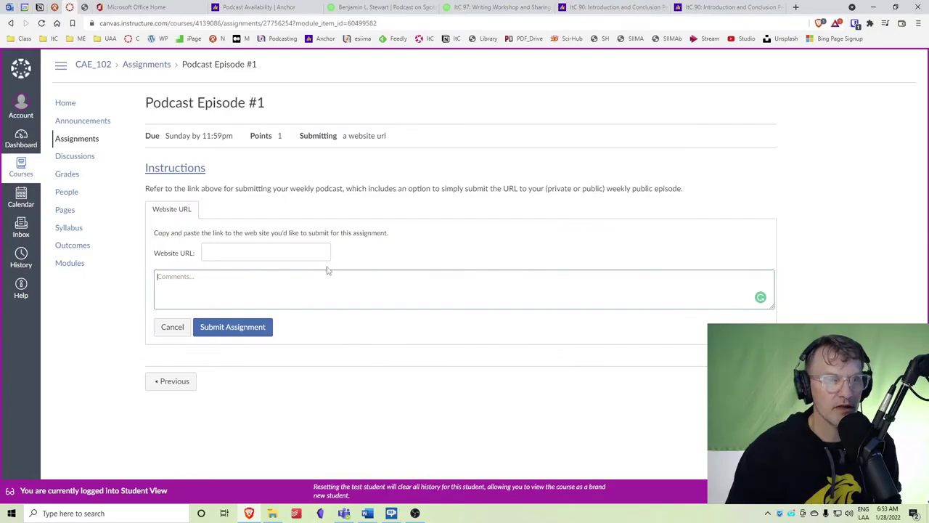
{"action": "left_click", "coordinate": [246, 253]}
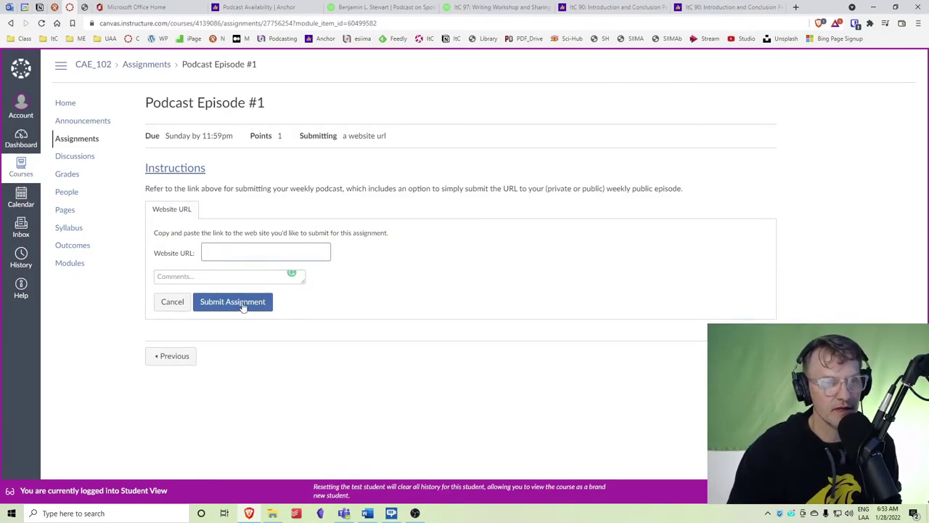